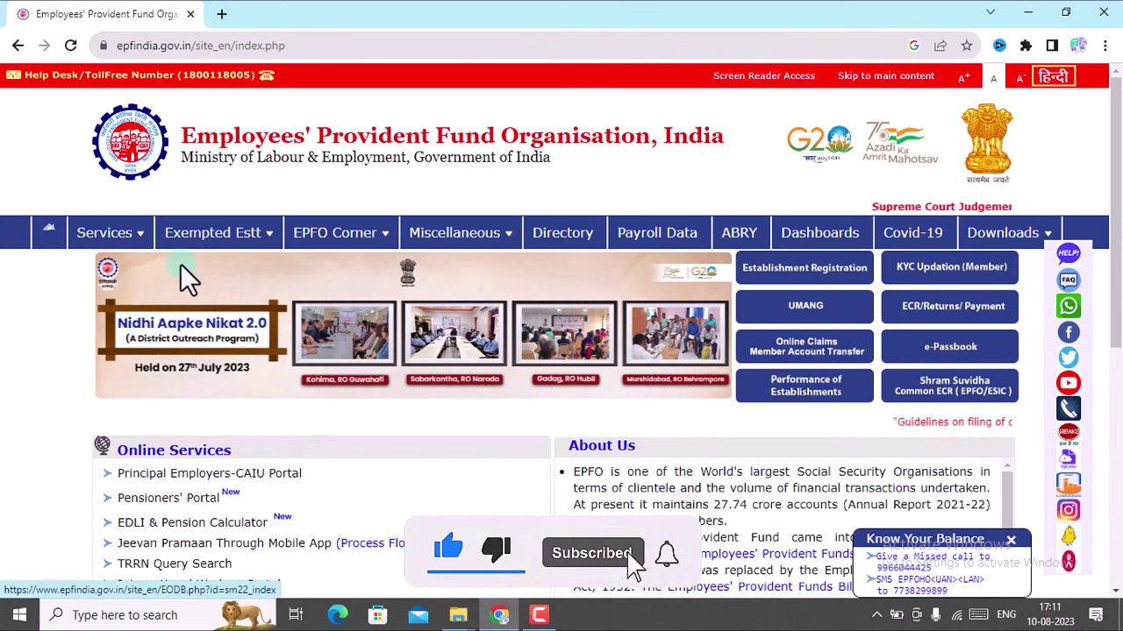
Open the Member UAN/Online Service (OCS/OTCP) portal from the services listed for employees
{"action": "mouse_move", "coordinate": [109, 254]}
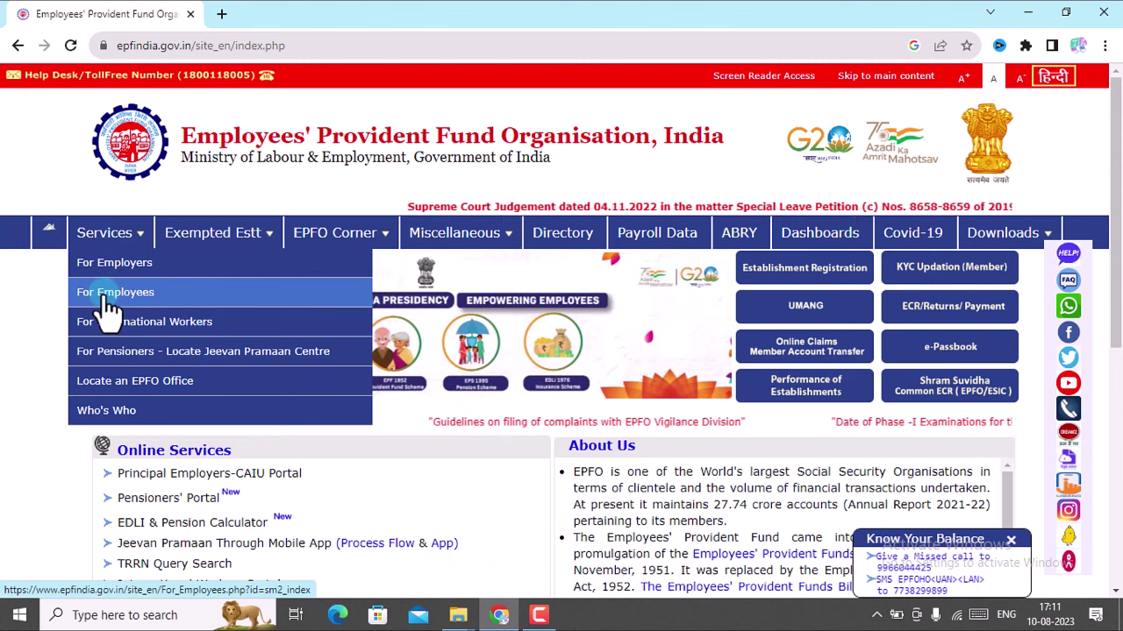
{"action": "left_click", "coordinate": [106, 299]}
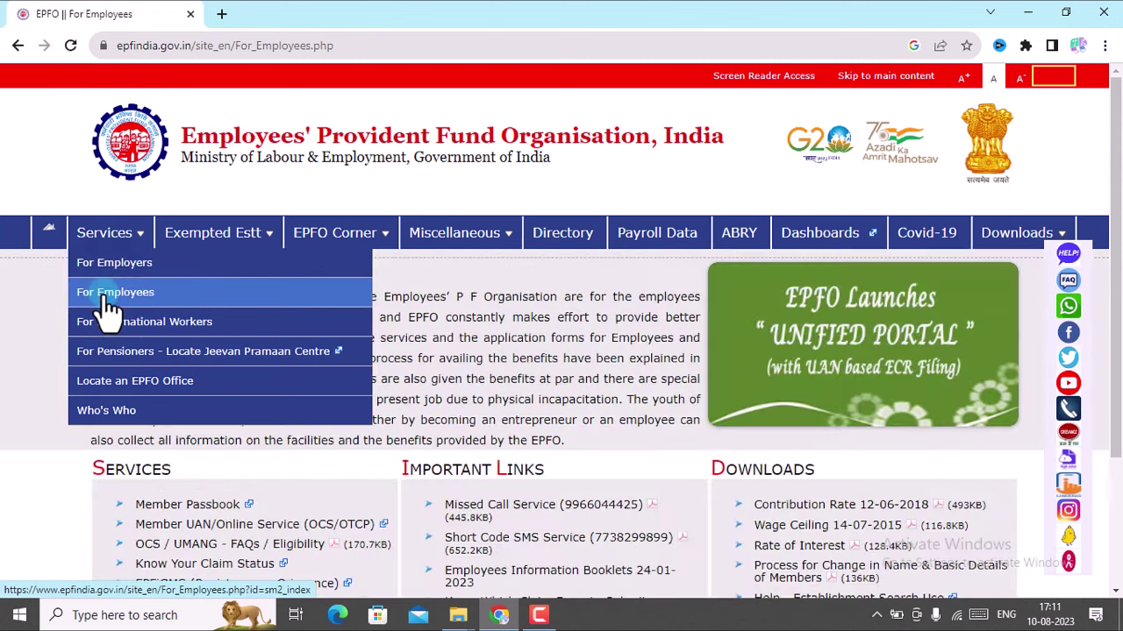
{"action": "scroll", "coordinate": [493, 411], "scroll_direction": "down", "scroll_amount": 2}
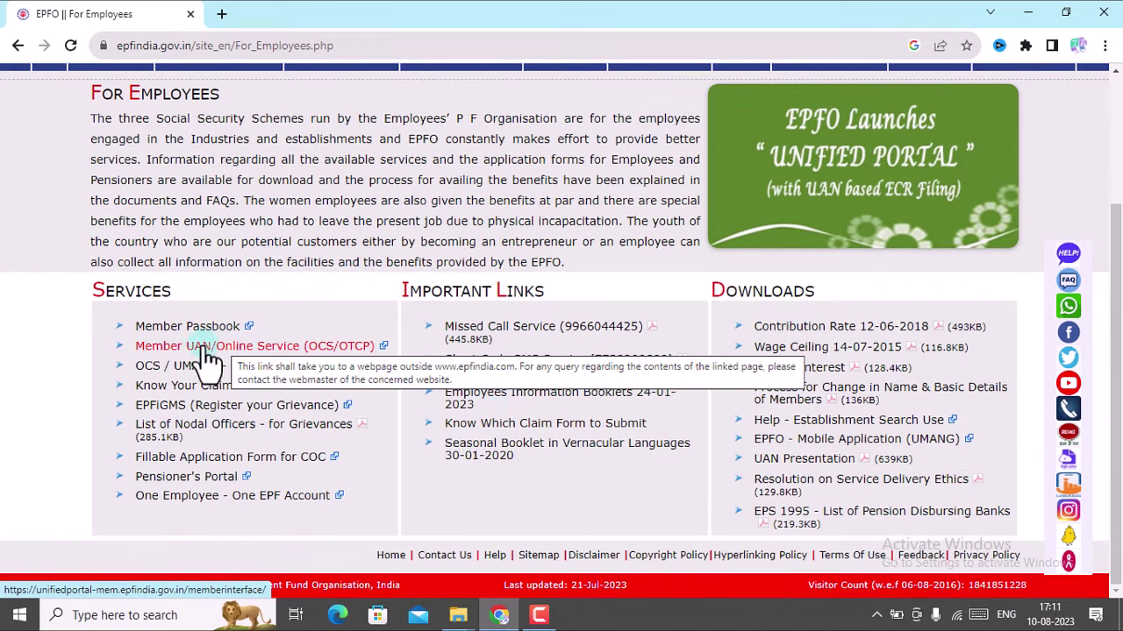
{"action": "left_click", "coordinate": [151, 353]}
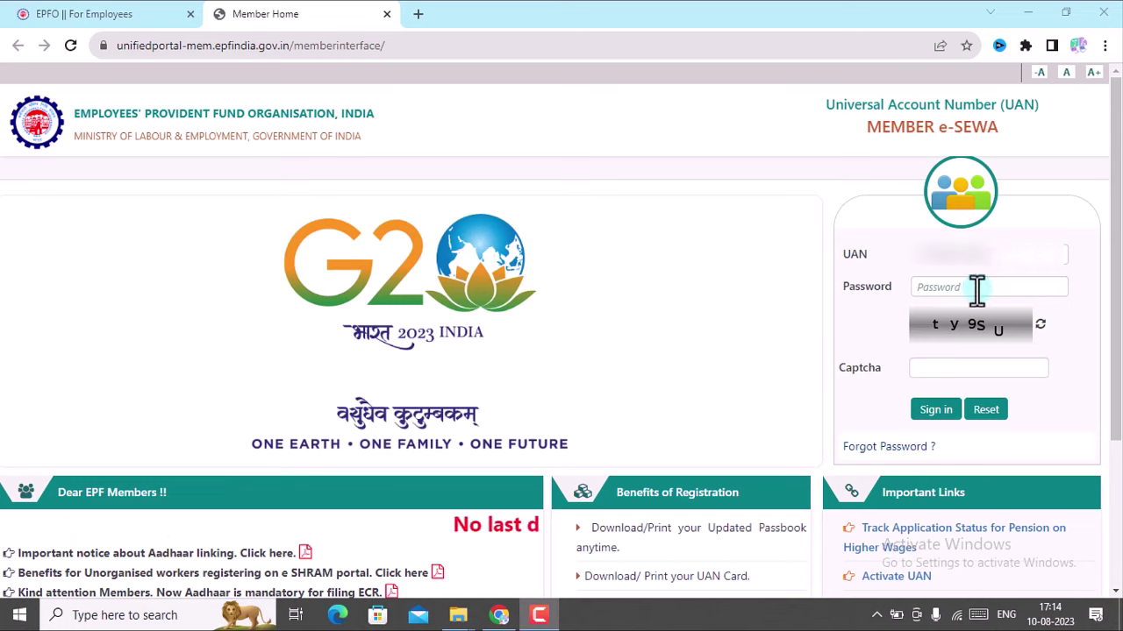
Sign in to the member portal with the account password and captcha, and postpone the e-nomination filing
{"action": "left_click", "coordinate": [977, 290]}
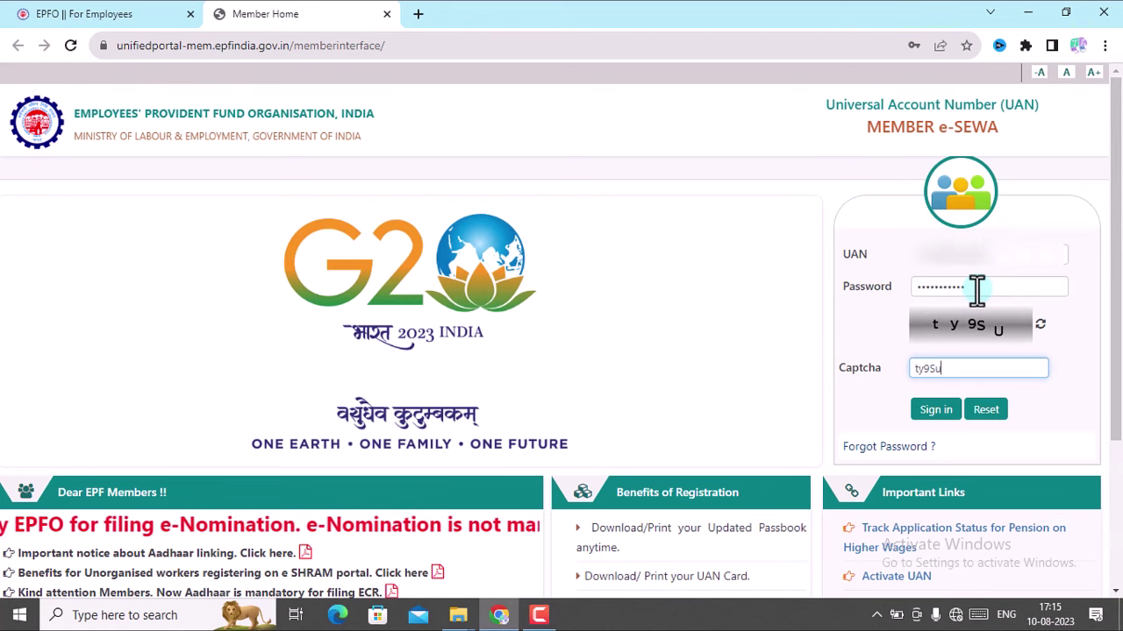
{"action": "left_click", "coordinate": [934, 412]}
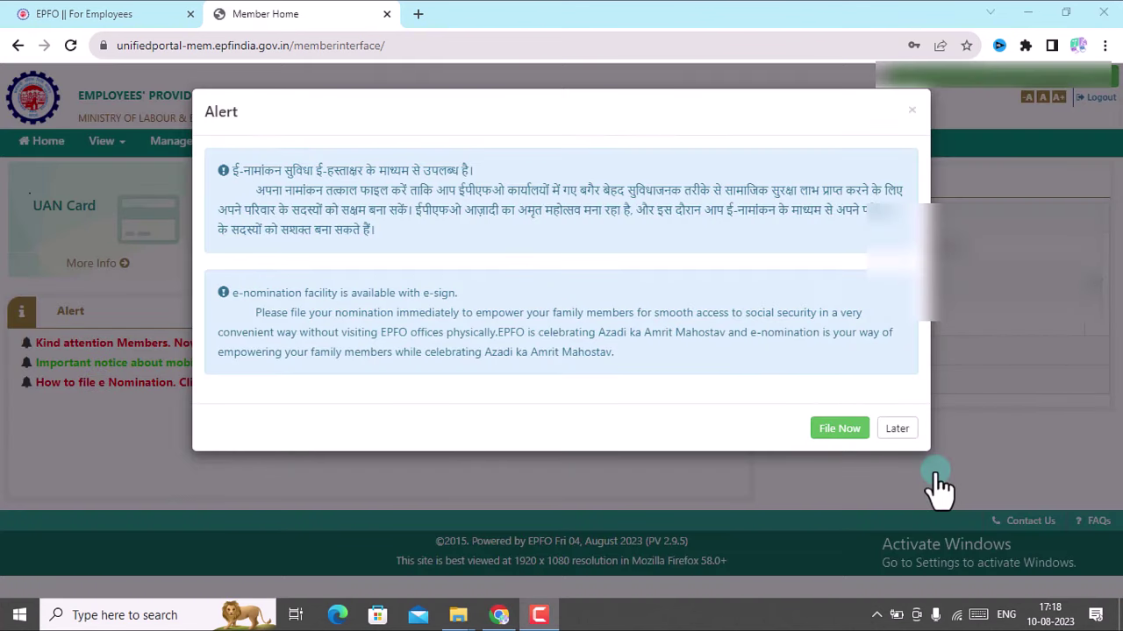
{"action": "left_click", "coordinate": [896, 429]}
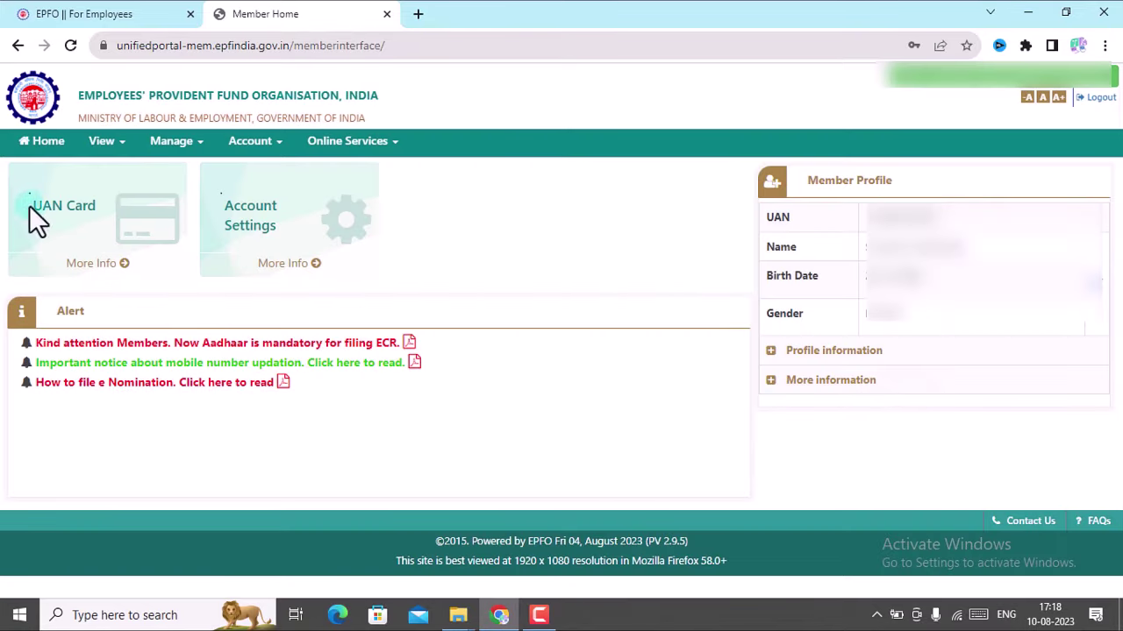
Open the Mark Exit page and select the employment at Shahjahanpur Garrison Public School
{"action": "left_click", "coordinate": [252, 144]}
{"action": "left_click", "coordinate": [186, 151]}
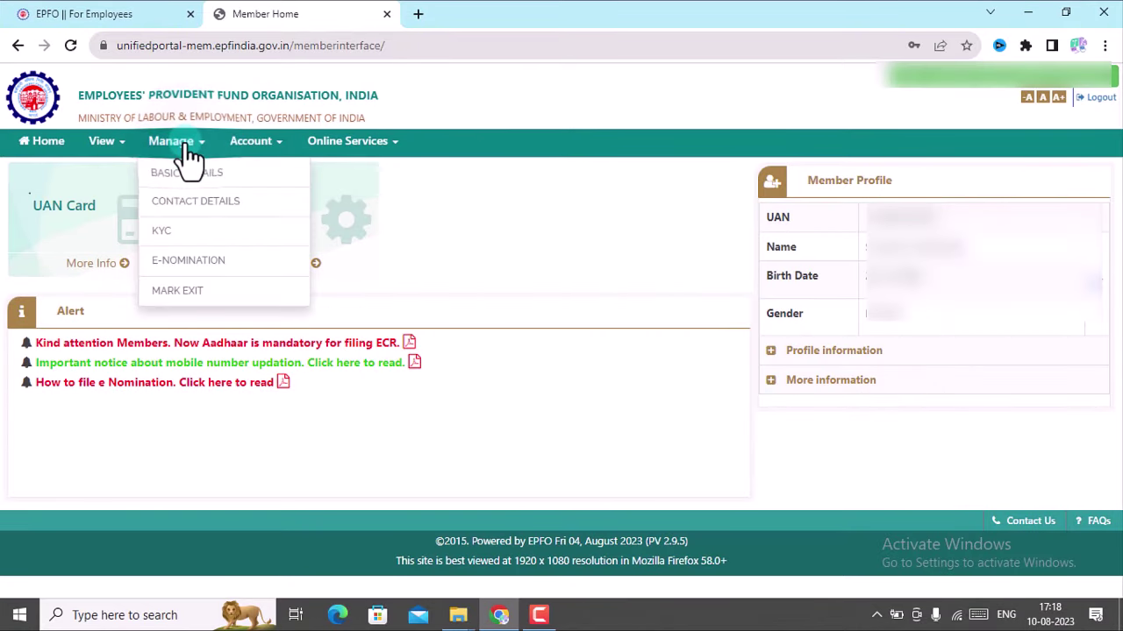
{"action": "left_click", "coordinate": [193, 264]}
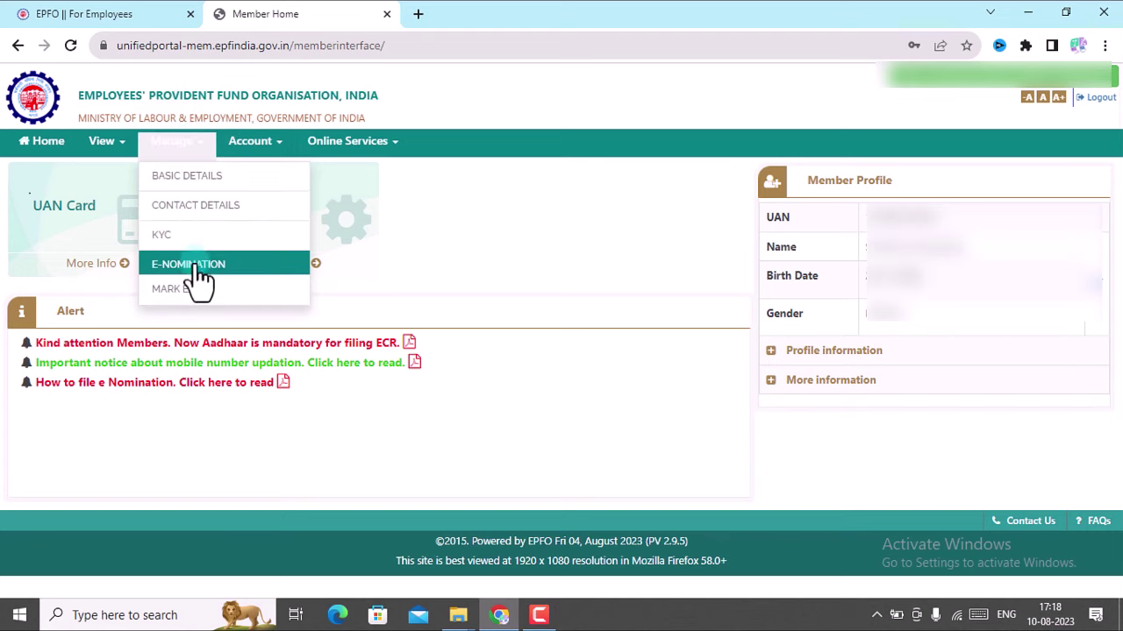
{"action": "left_click", "coordinate": [193, 295]}
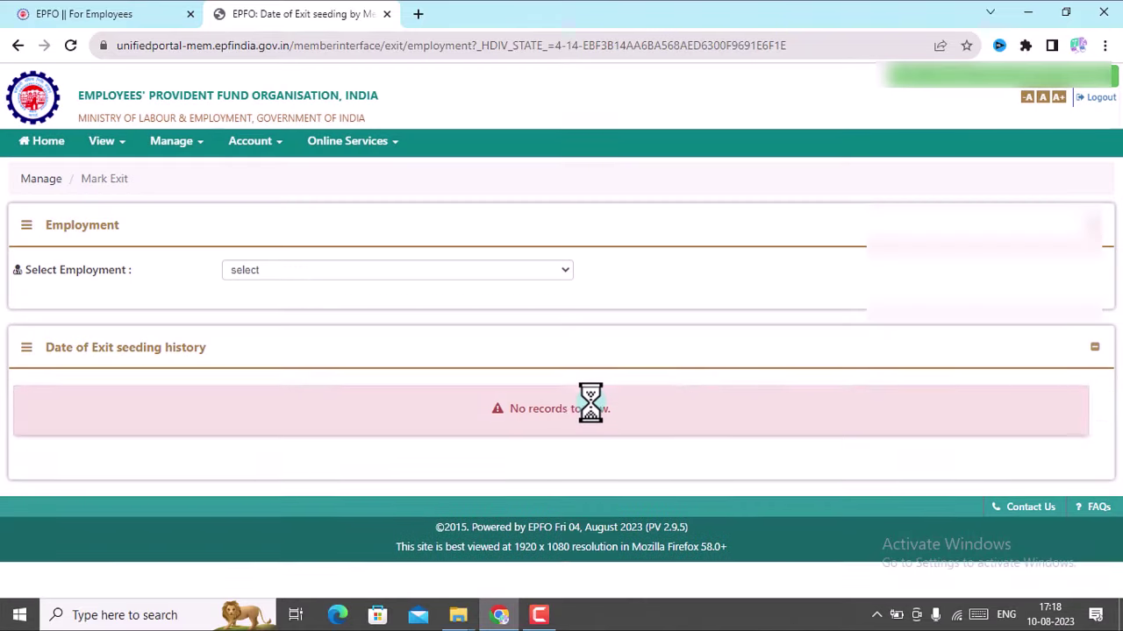
{"action": "left_click", "coordinate": [427, 277]}
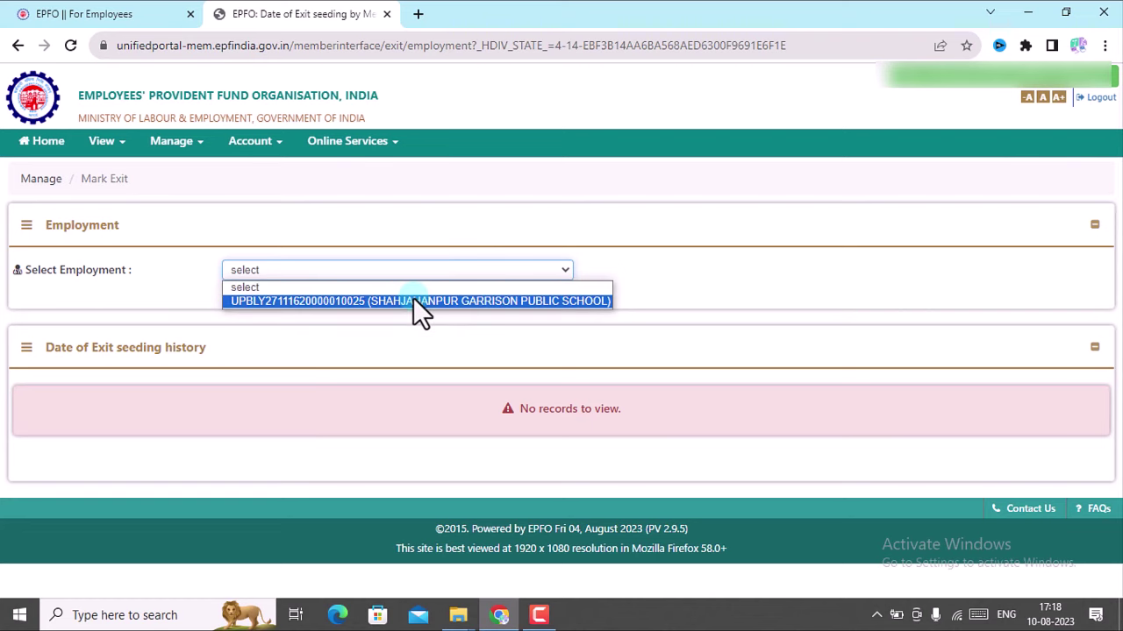
{"action": "left_click", "coordinate": [413, 301]}
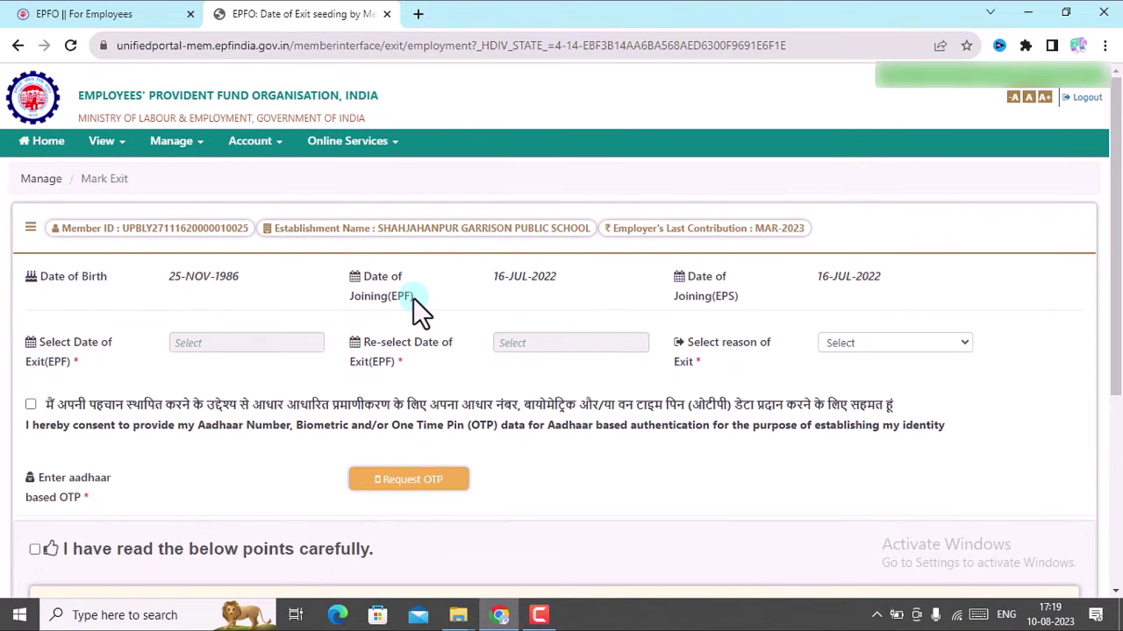
Set both EPF date of exit fields to 31 March 2023 and choose CESSATION (SHORT SERVICE) - Any other reason as the exit reason
{"action": "mouse_move", "coordinate": [566, 361]}
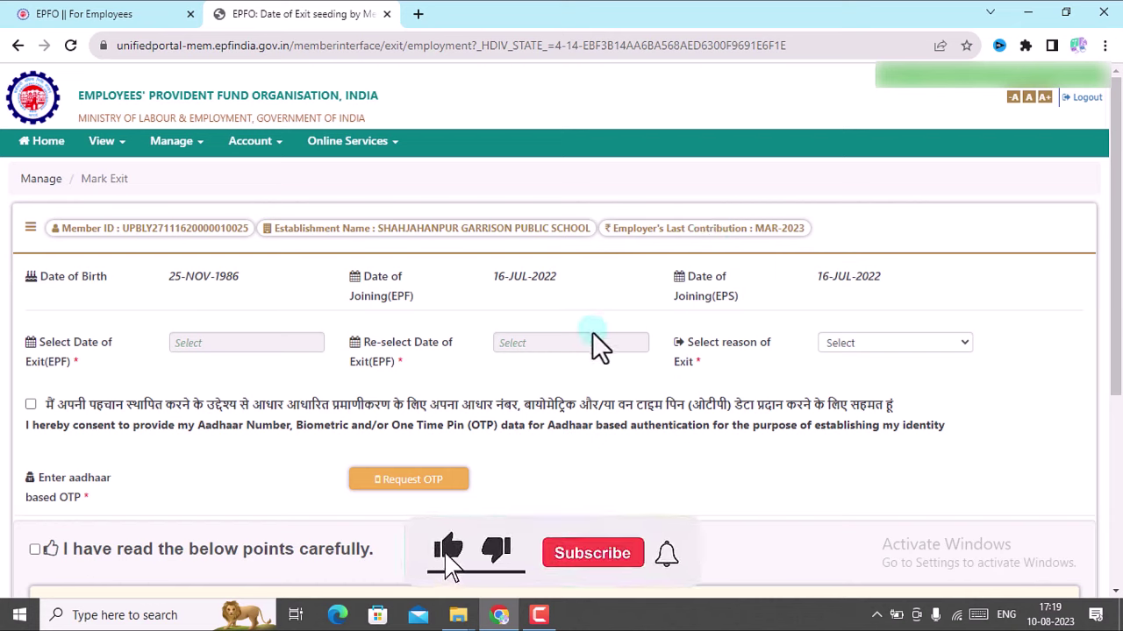
{"action": "mouse_move", "coordinate": [566, 340]}
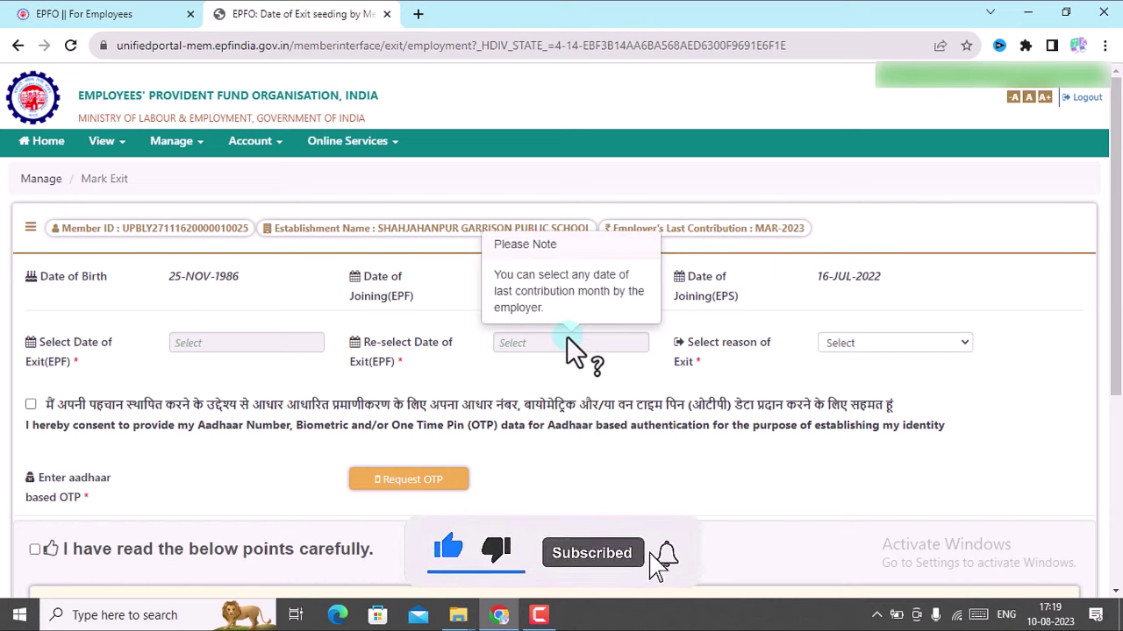
{"action": "left_click", "coordinate": [230, 344]}
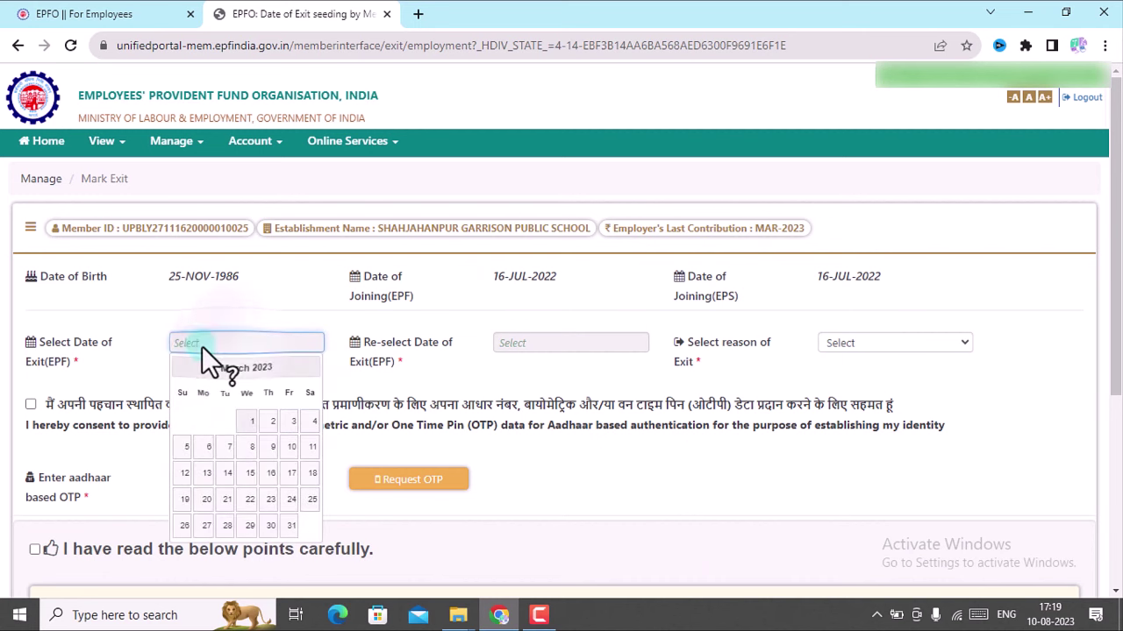
{"action": "left_click", "coordinate": [552, 341]}
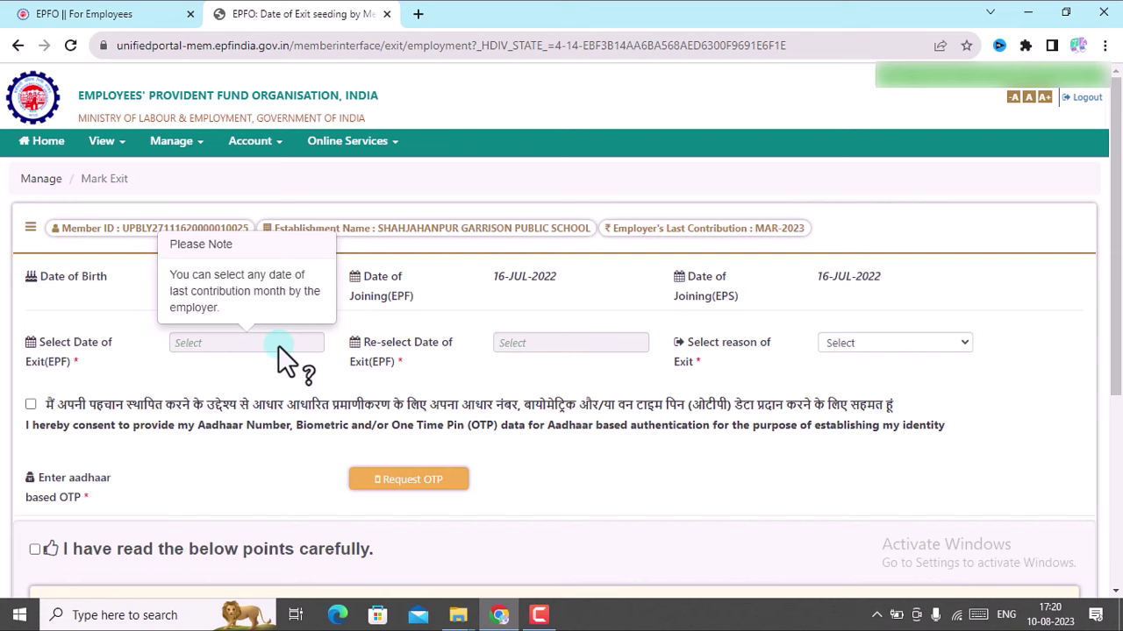
{"action": "left_click", "coordinate": [278, 345]}
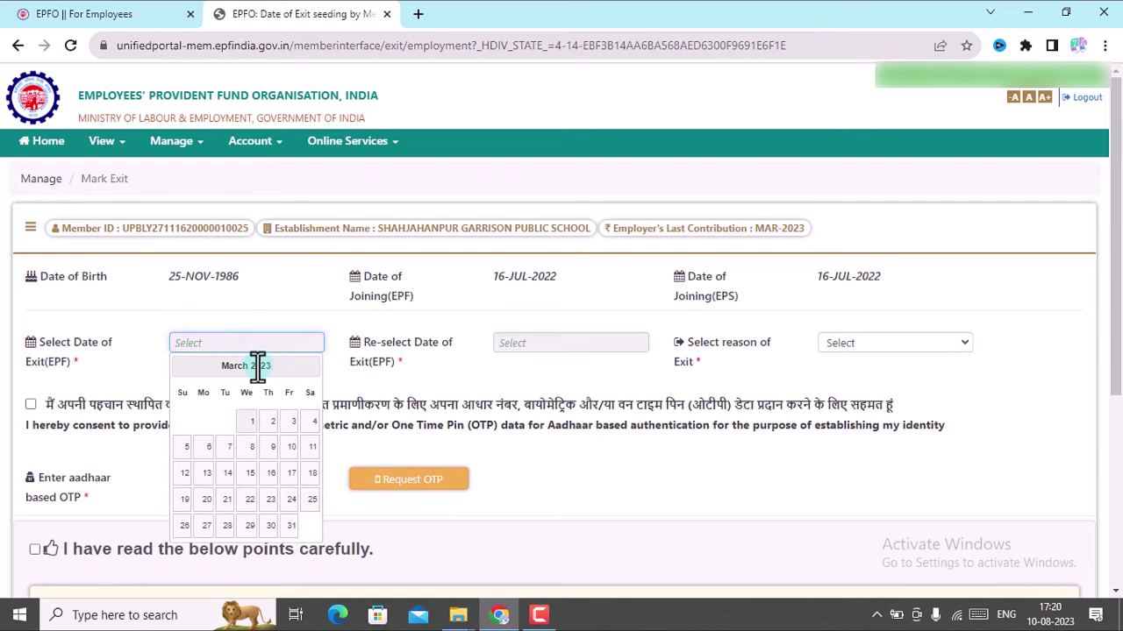
{"action": "left_click", "coordinate": [291, 526]}
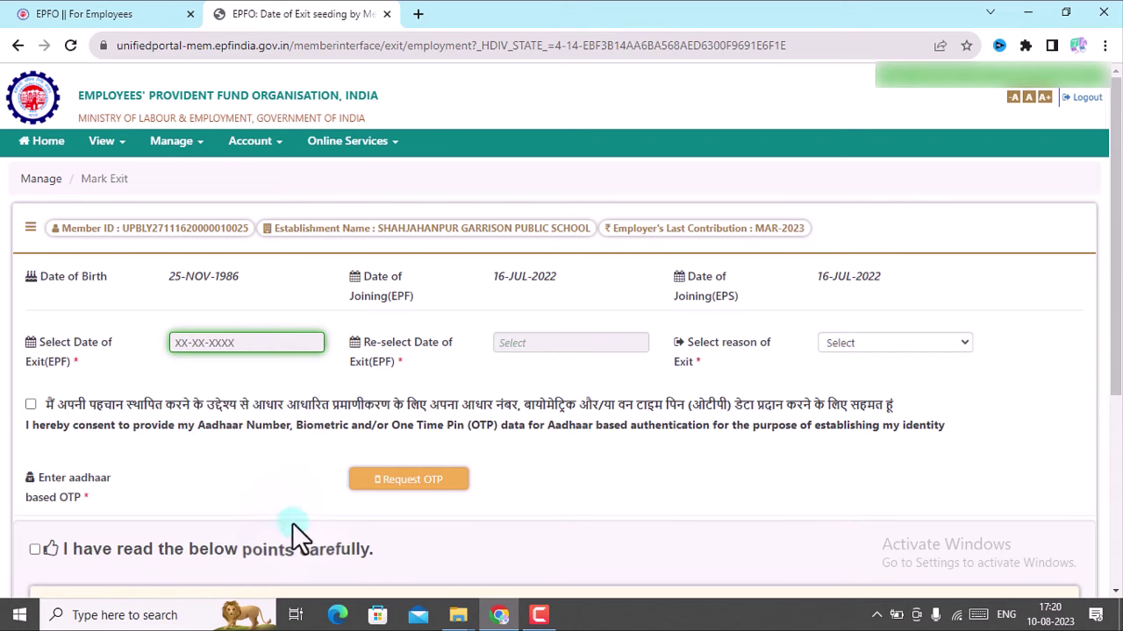
{"action": "mouse_move", "coordinate": [589, 341]}
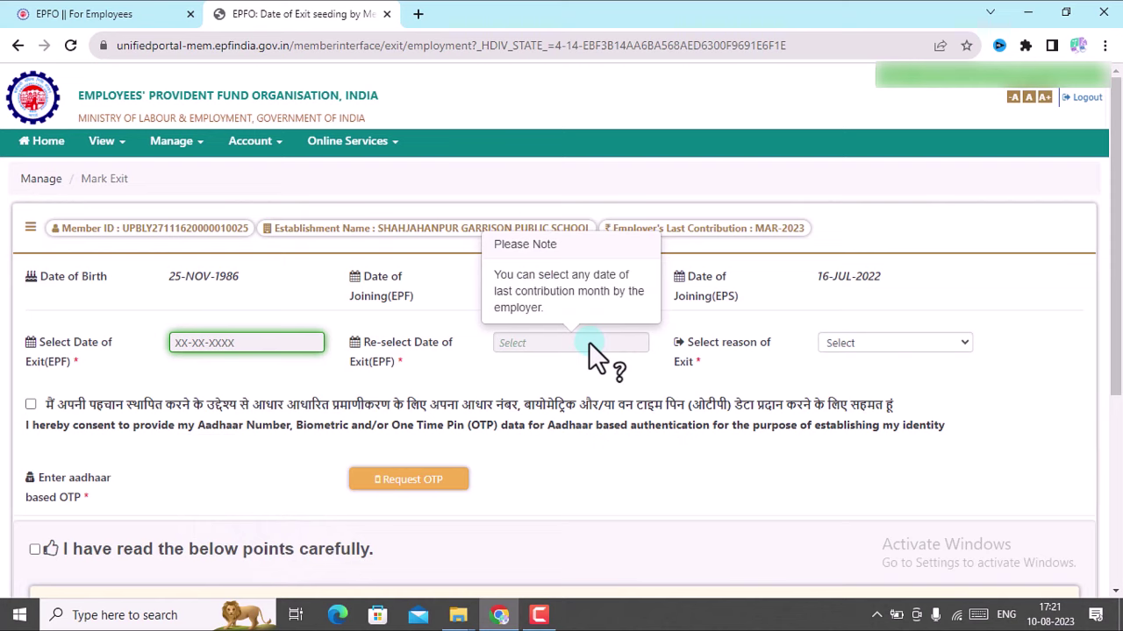
{"action": "left_click", "coordinate": [588, 342]}
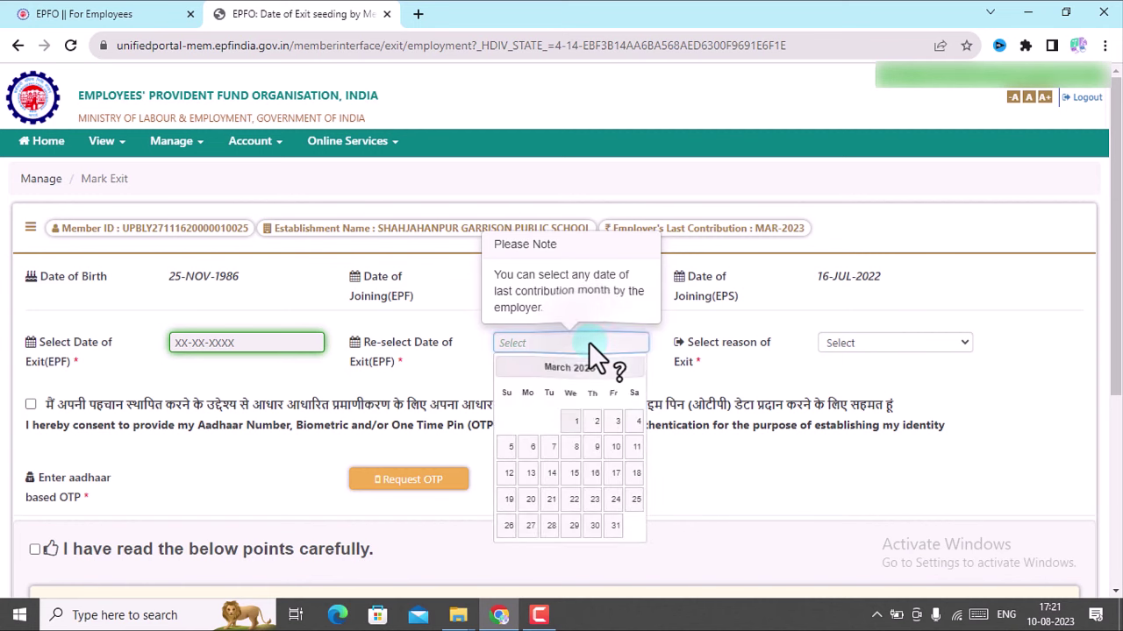
{"action": "left_click", "coordinate": [614, 527]}
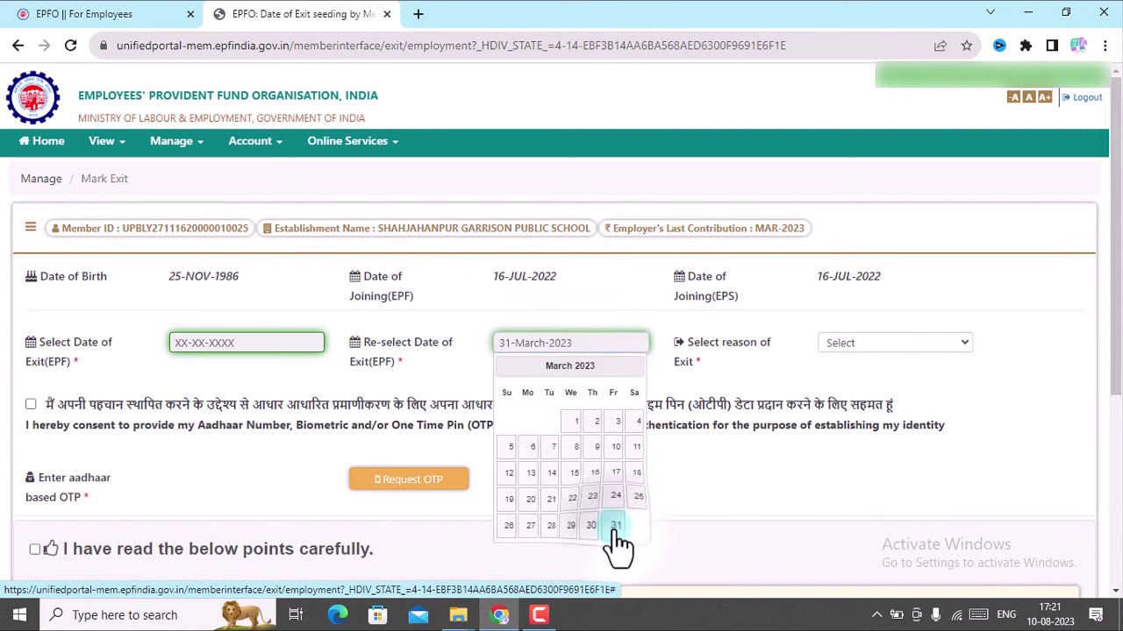
{"action": "left_click", "coordinate": [881, 345]}
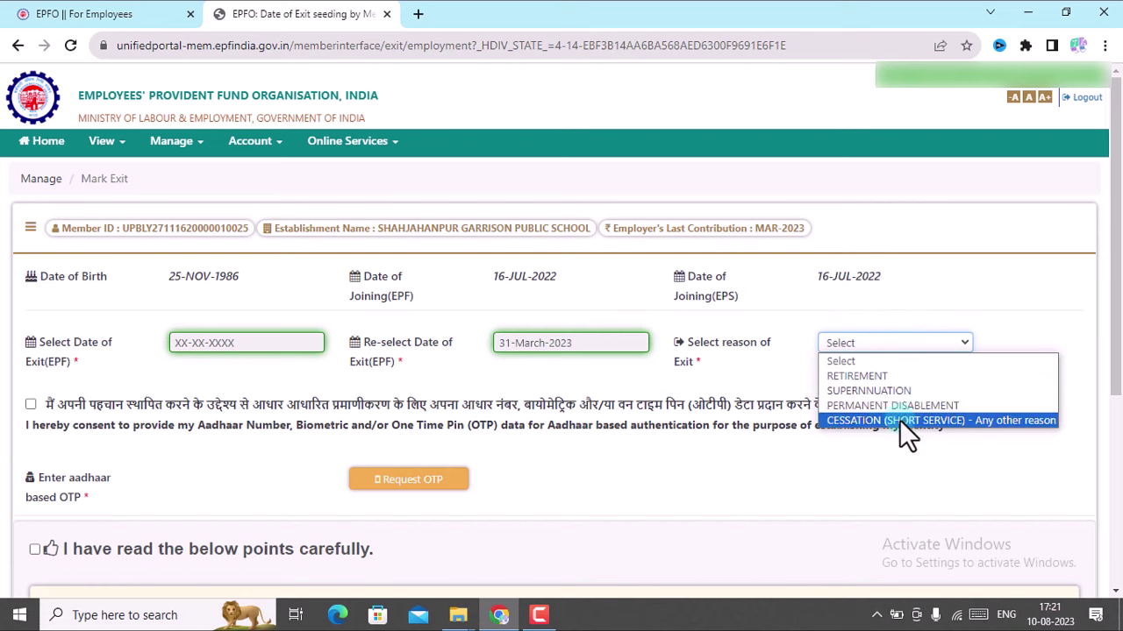
{"action": "left_click", "coordinate": [994, 422]}
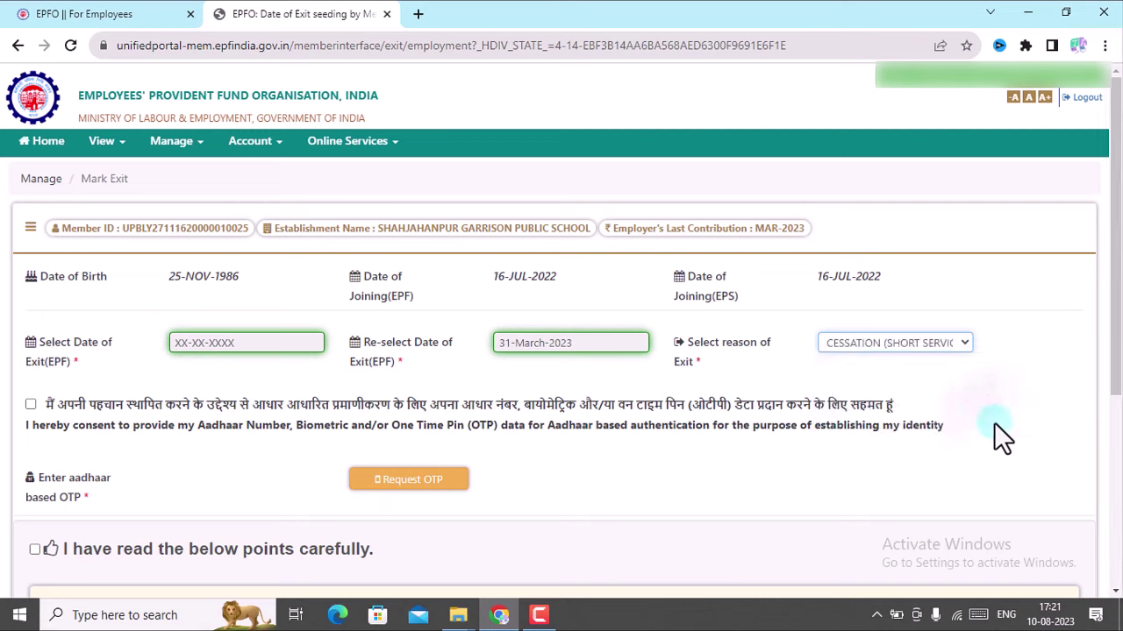
Give consent for Aadhaar-based authentication, then request the Aadhaar OTP and enter it
{"action": "left_click", "coordinate": [31, 405]}
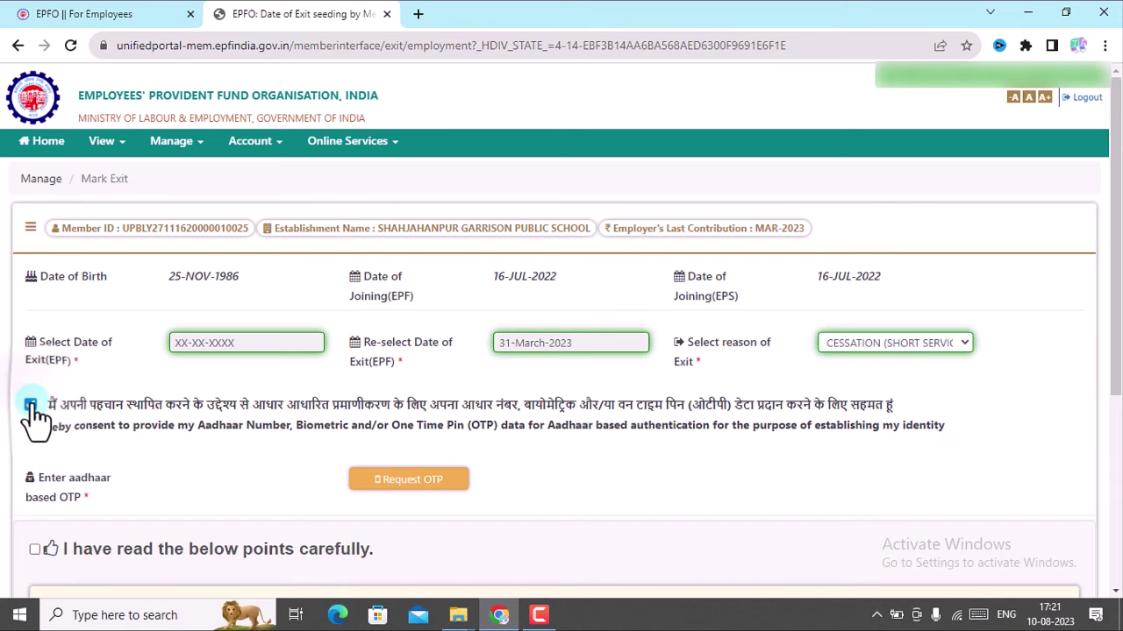
{"action": "left_click", "coordinate": [412, 480]}
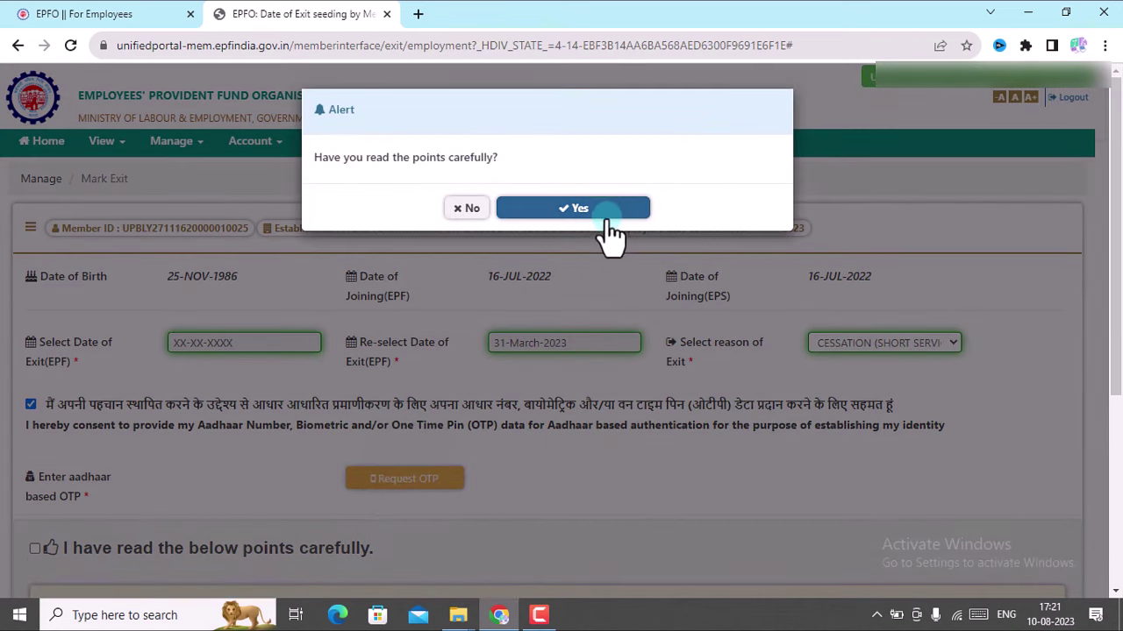
{"action": "left_click", "coordinate": [603, 210]}
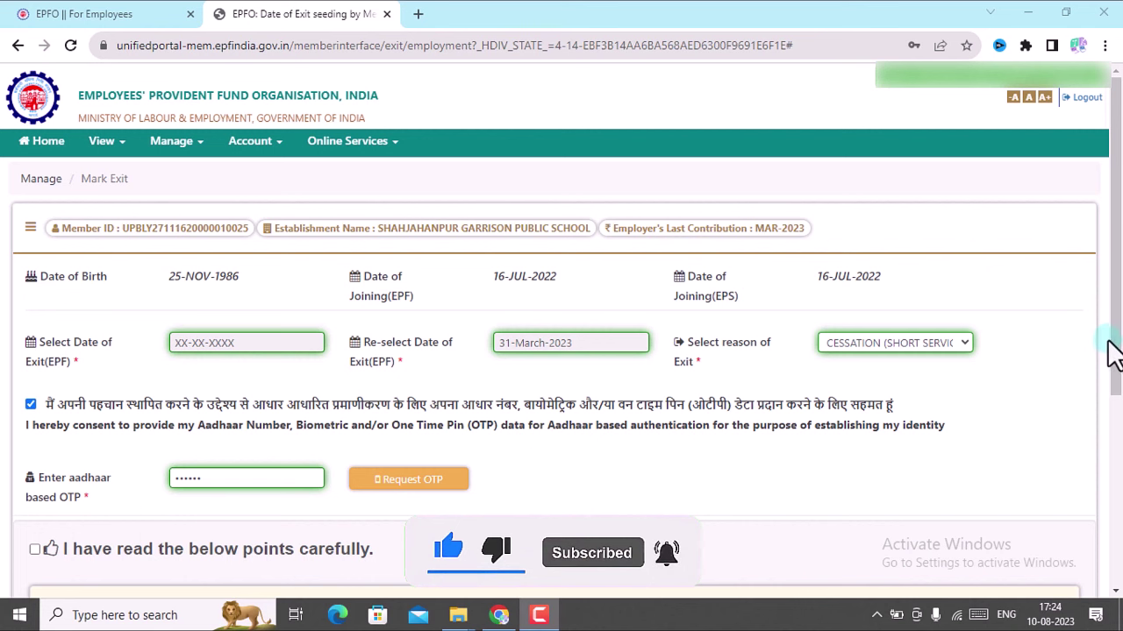
Declare that the listed points have been read, submit the date of exit and acknowledge the alert
{"action": "left_click_drag", "start_coordinate": [1113, 353], "coordinate": [1116, 497]}
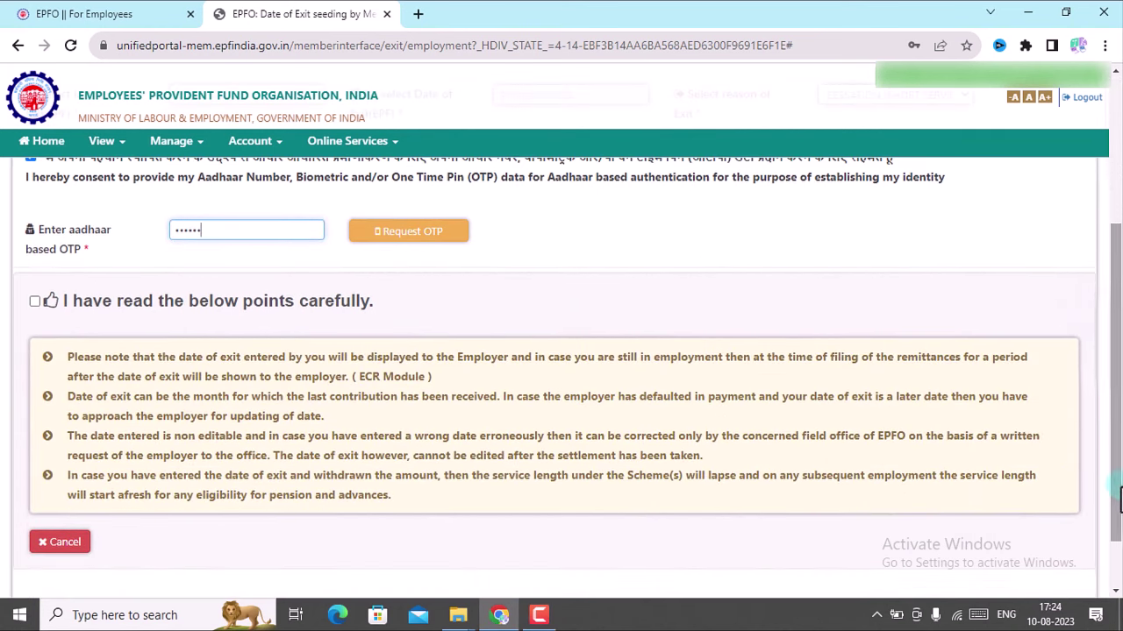
{"action": "left_click", "coordinate": [34, 301]}
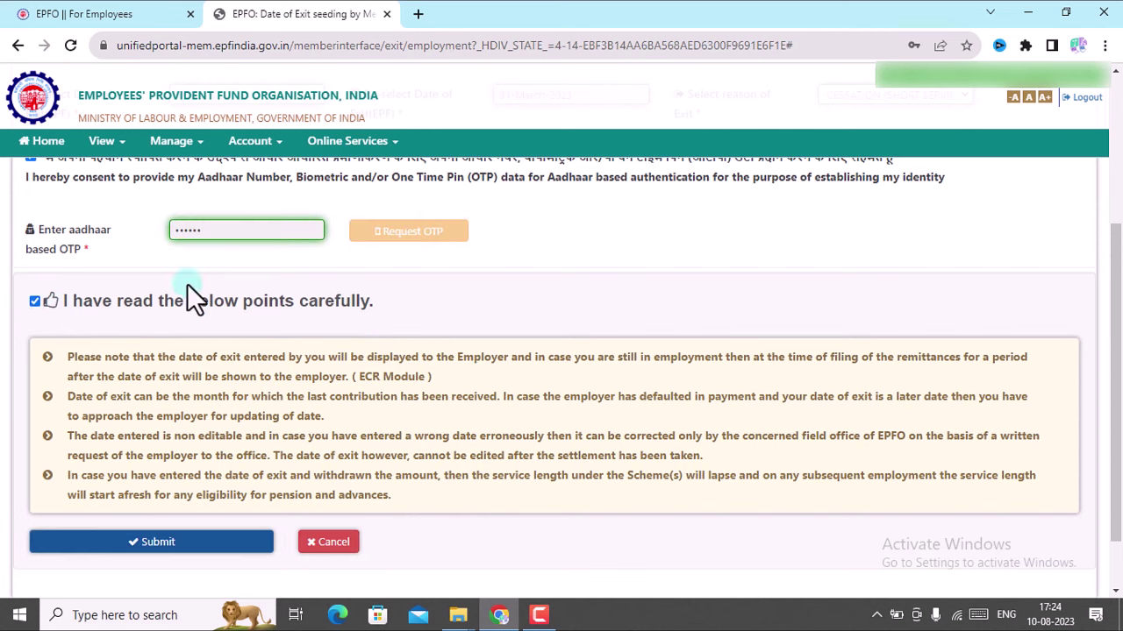
{"action": "left_click", "coordinate": [159, 544]}
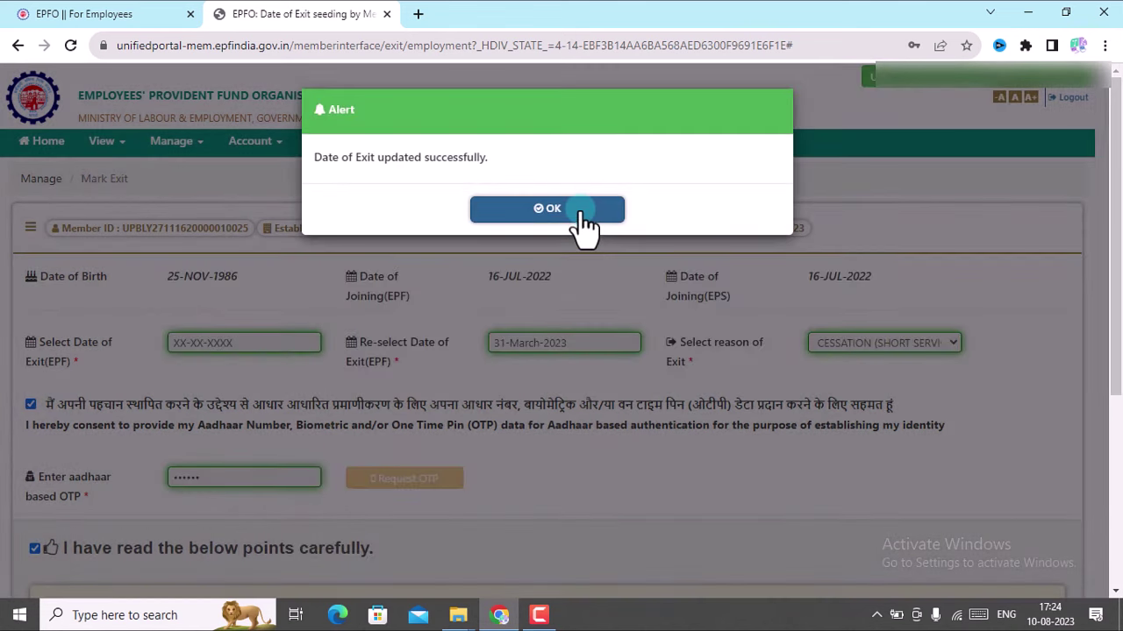
{"action": "left_click", "coordinate": [581, 213]}
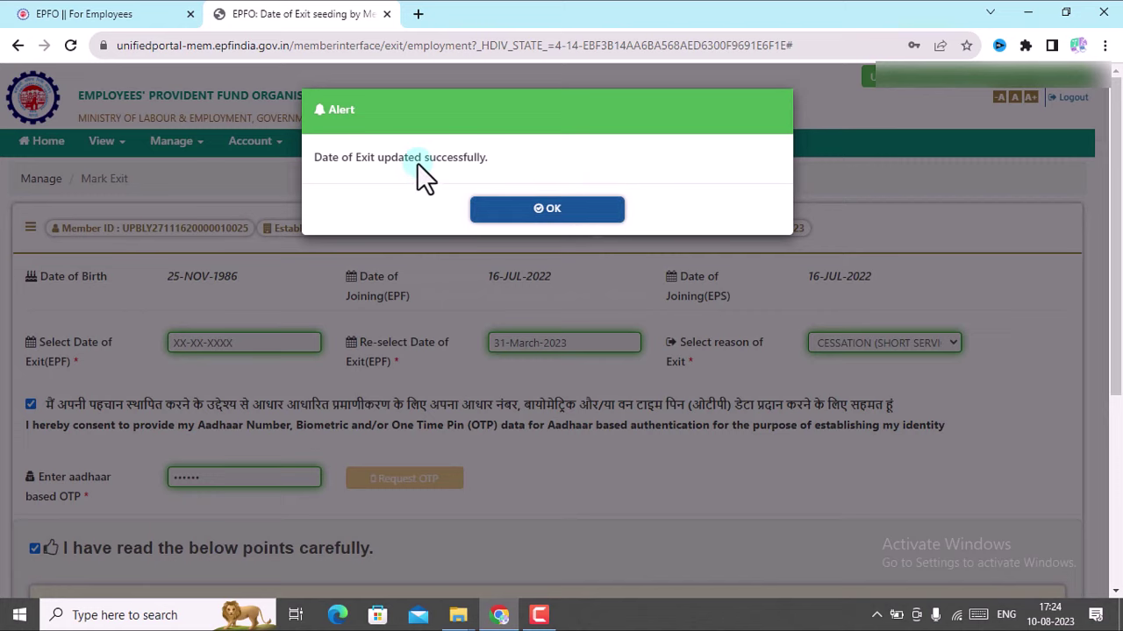
{"action": "left_click", "coordinate": [552, 207]}
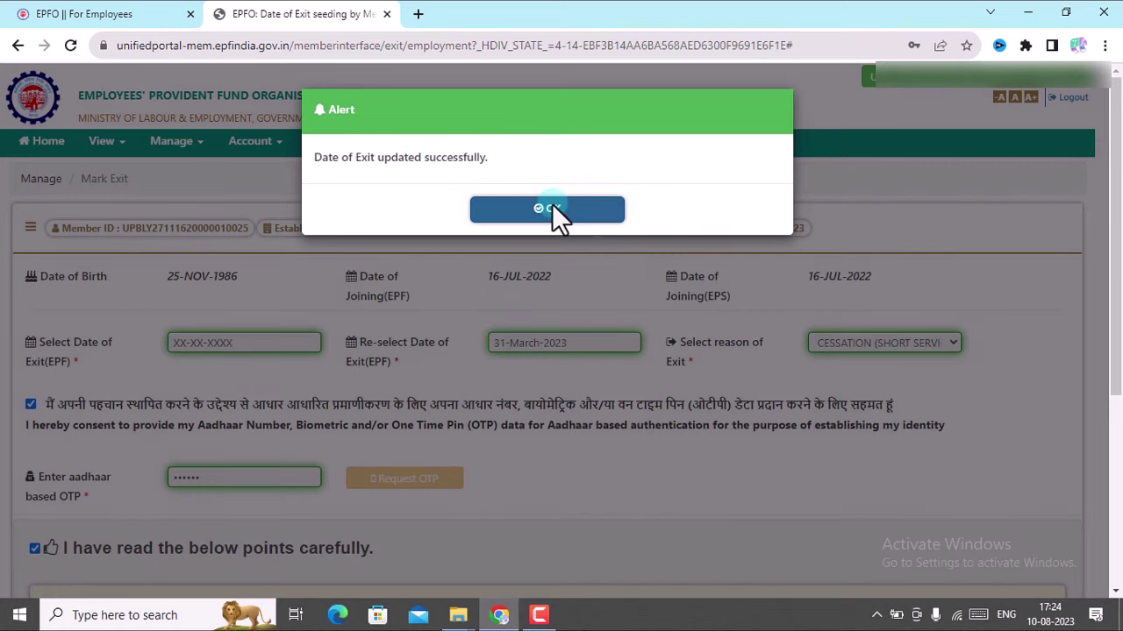
{"action": "left_click", "coordinate": [551, 208]}
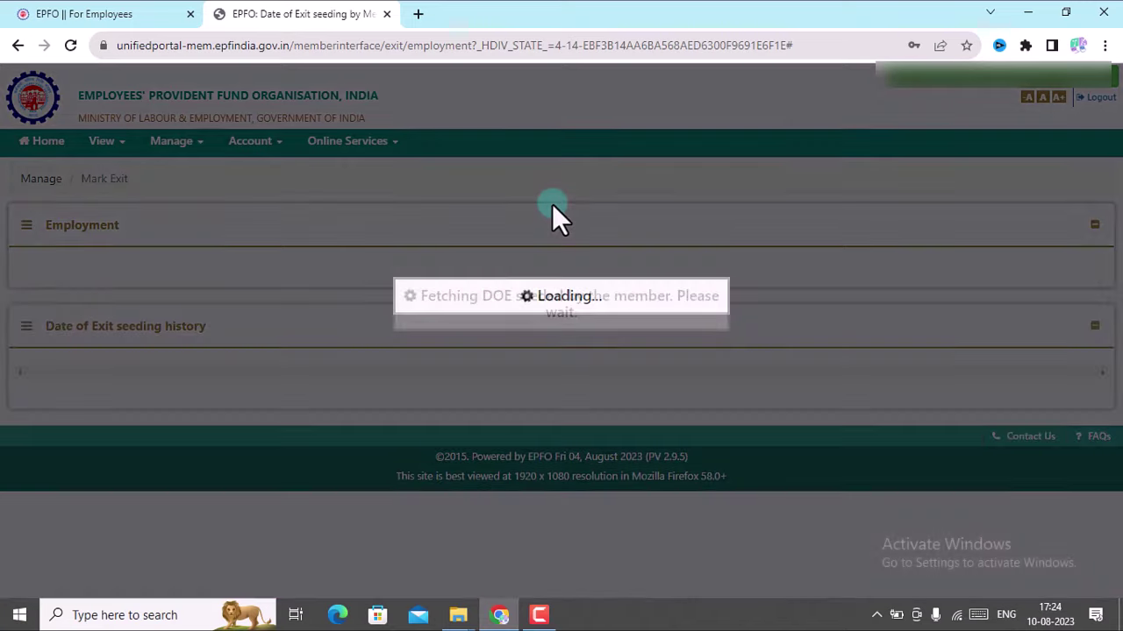
Review the date of exit seeding history for the new EPF and EPS exit dates and the reason of exit
{"action": "scroll", "coordinate": [552, 210], "scroll_direction": "down", "scroll_amount": 2}
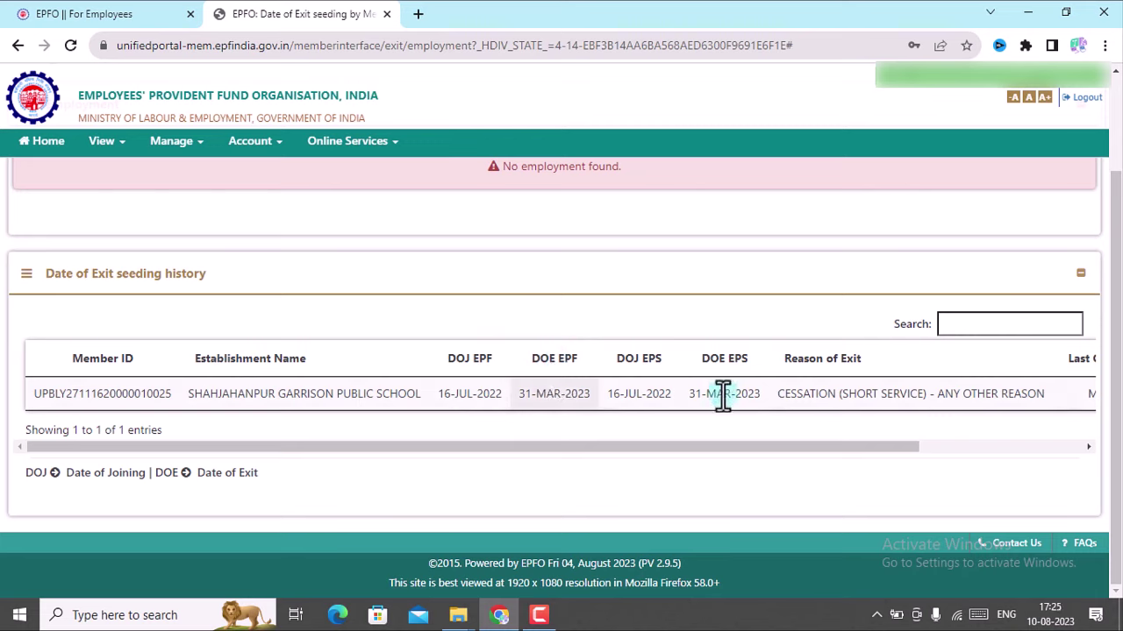
{"action": "key", "text": "F10"}
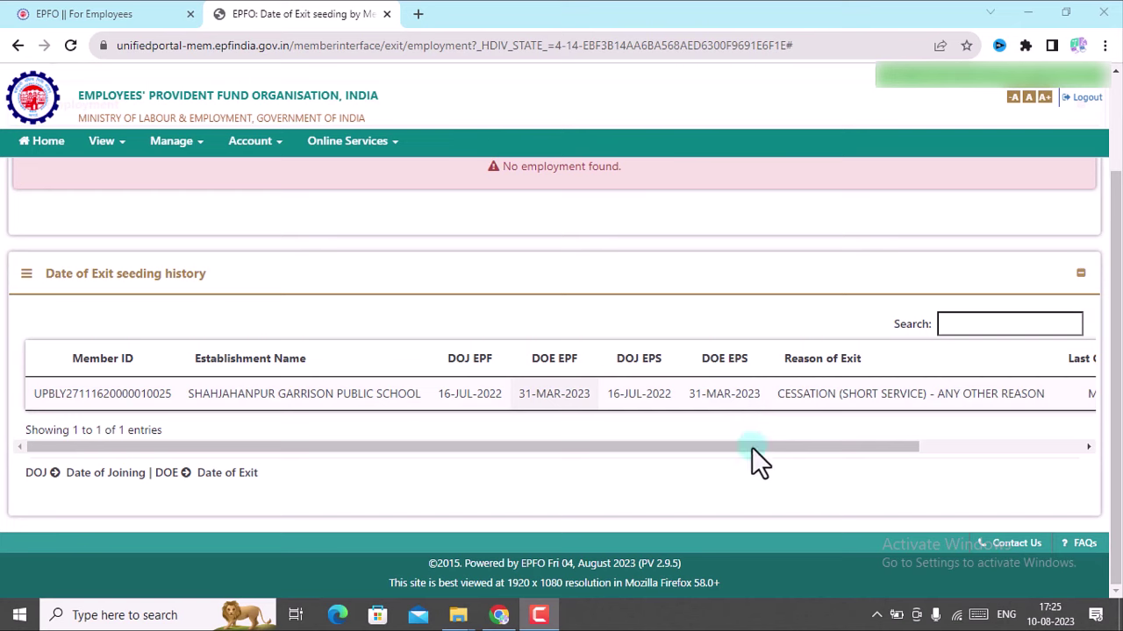
{"action": "mouse_move", "coordinate": [752, 447]}
{"action": "left_mouse_down"}
{"action": "mouse_move", "coordinate": [861, 446]}
{"action": "mouse_move", "coordinate": [767, 447]}
{"action": "left_mouse_up"}
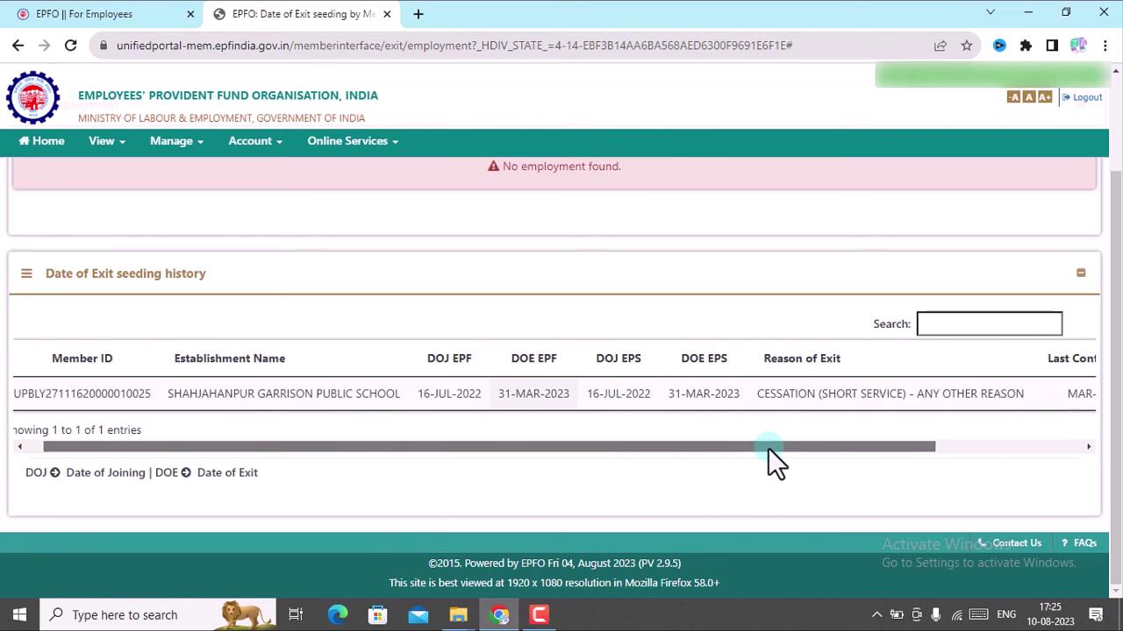